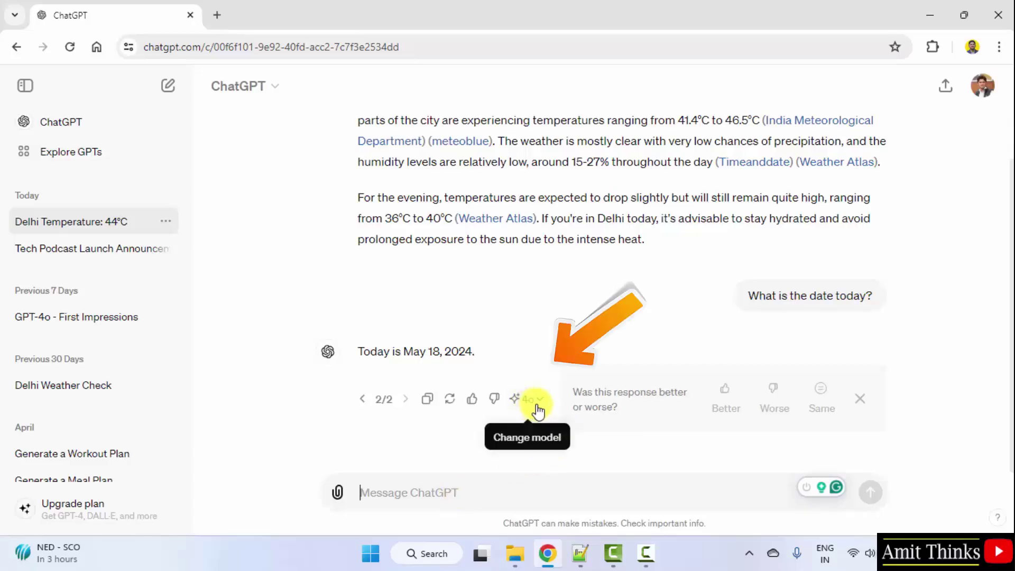
Look over the available models in the model picker.
{"action": "left_click", "coordinate": [528, 399]}
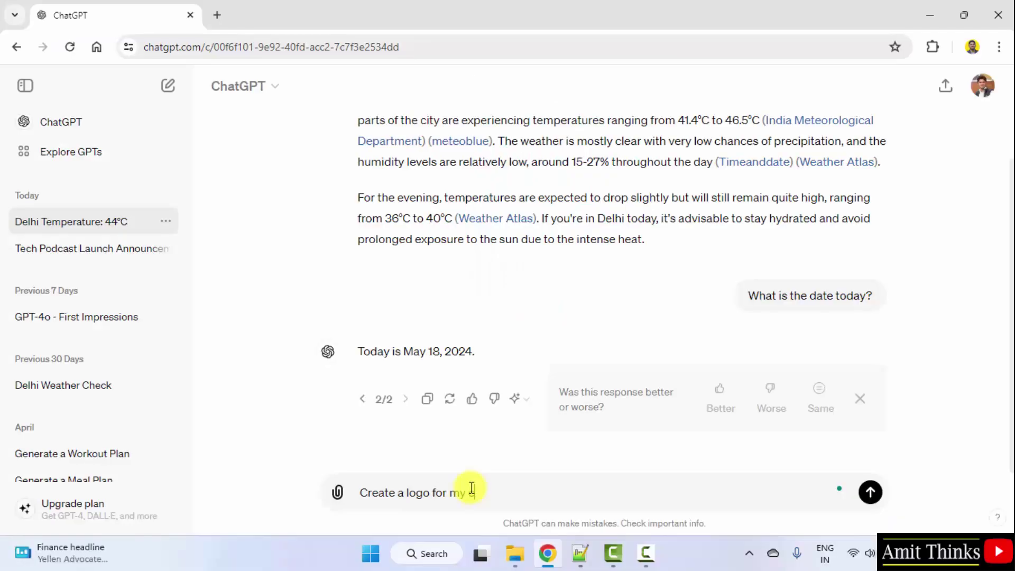
{"action": "type", "text": "ompany with th"}
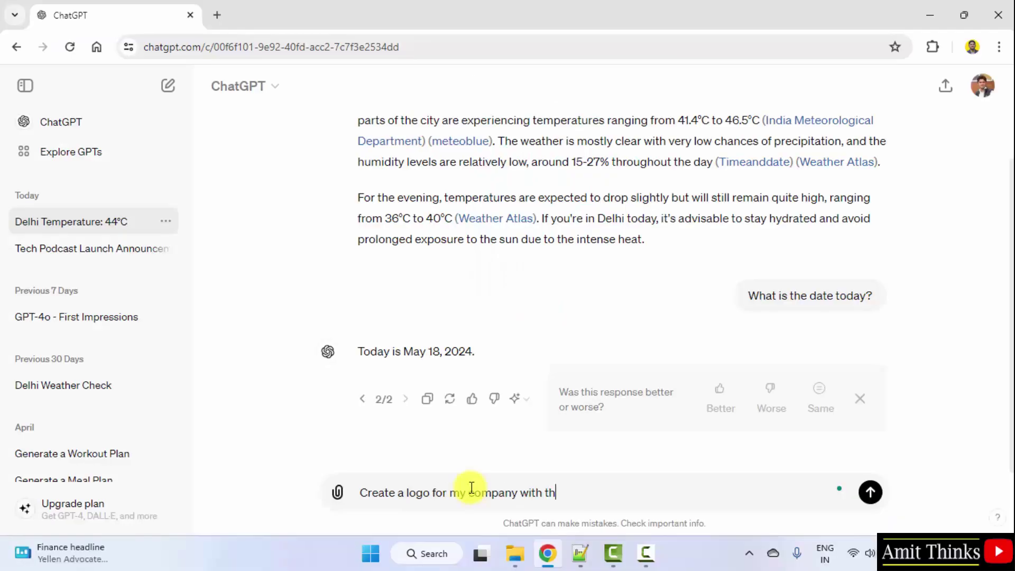
{"action": "type", "text": "e text"}
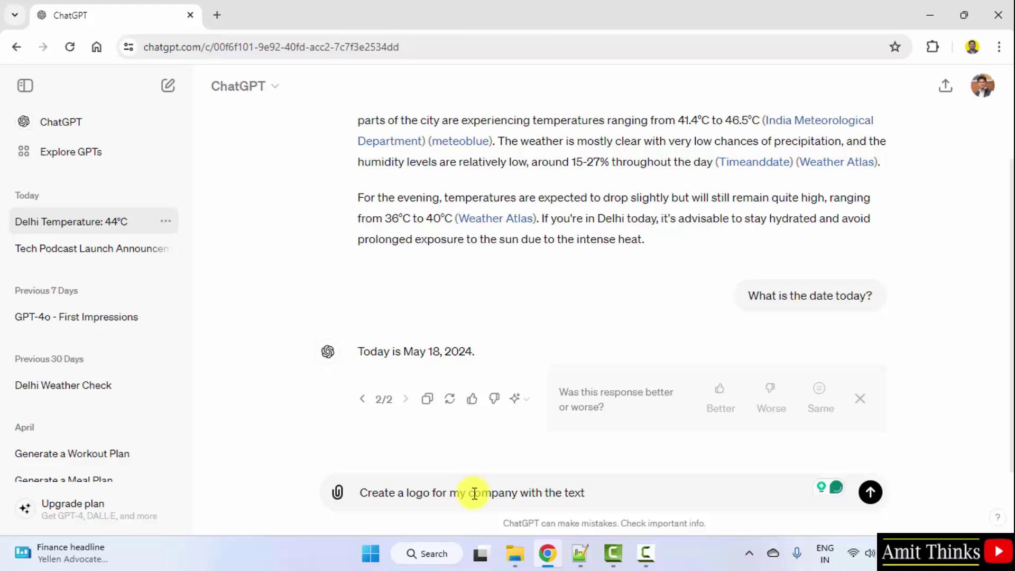
Send the request for an educational company logo reading 'Never Stop Learning'.
{"action": "left_click", "coordinate": [470, 493]}
{"action": "type", "text": "educationa"}
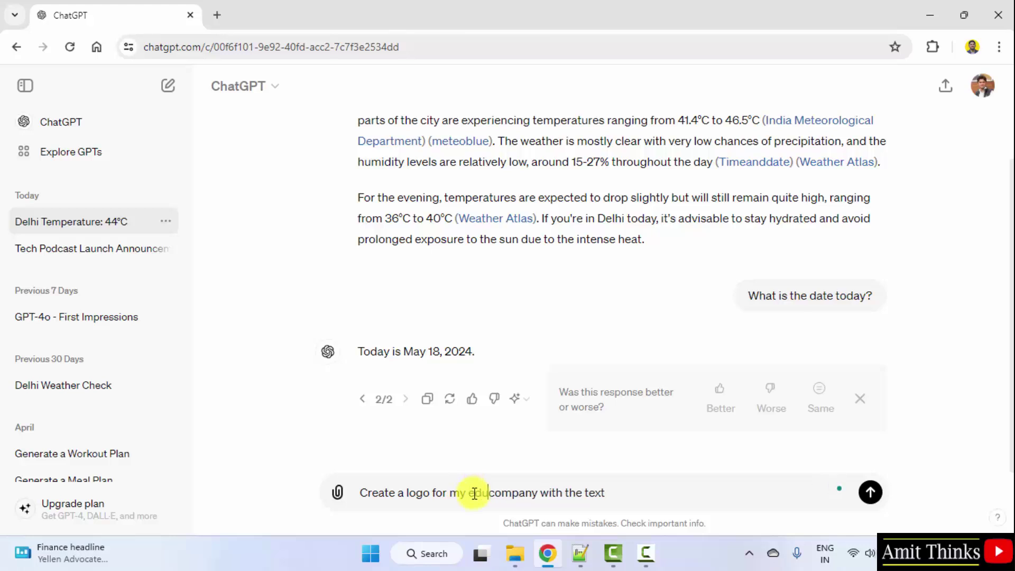
{"action": "type", "text": "l c"}
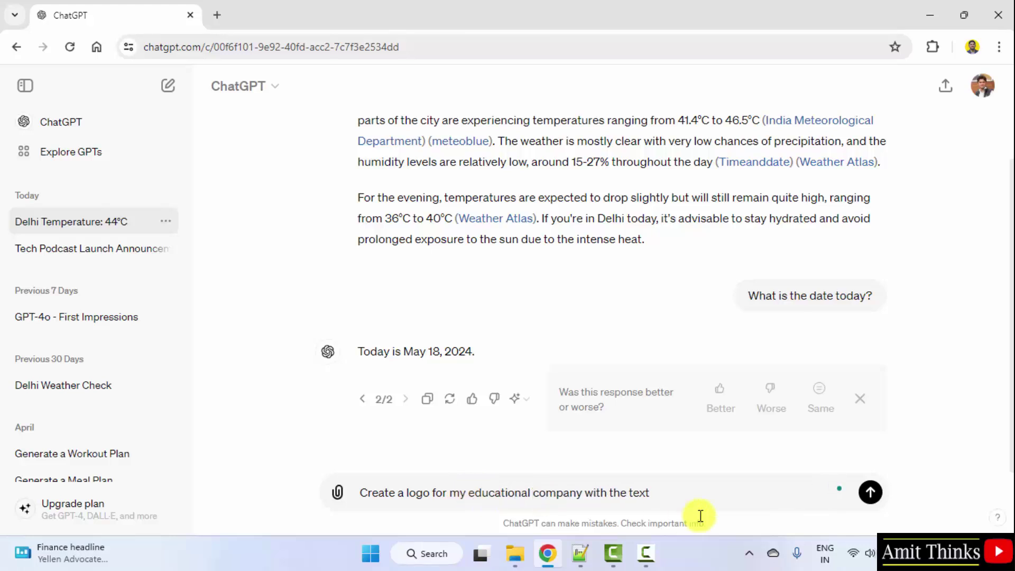
{"action": "left_click", "coordinate": [704, 494]}
{"action": "type", "text": "\"Never Stop Learning"}
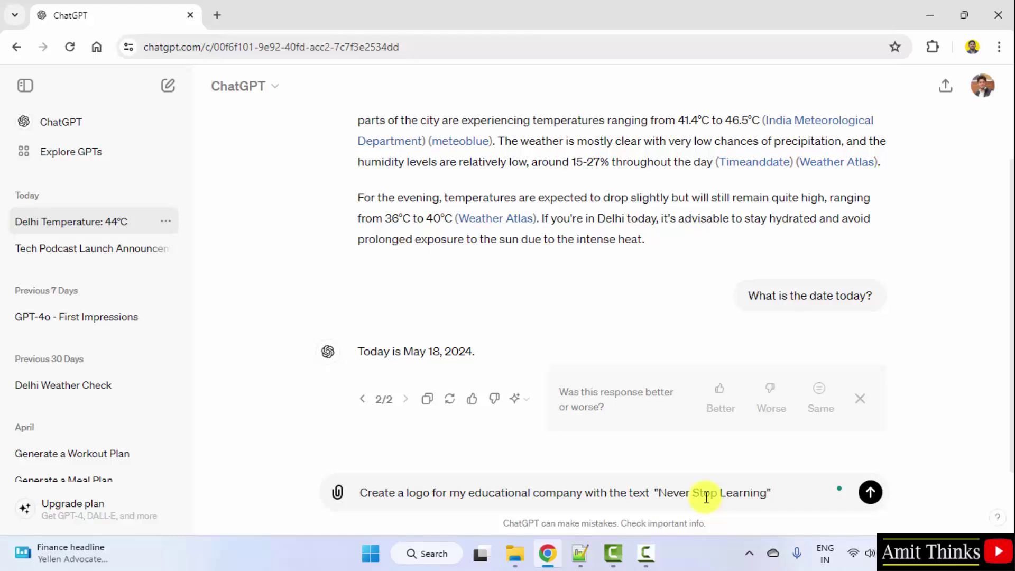
{"action": "type", "text": "\"."}
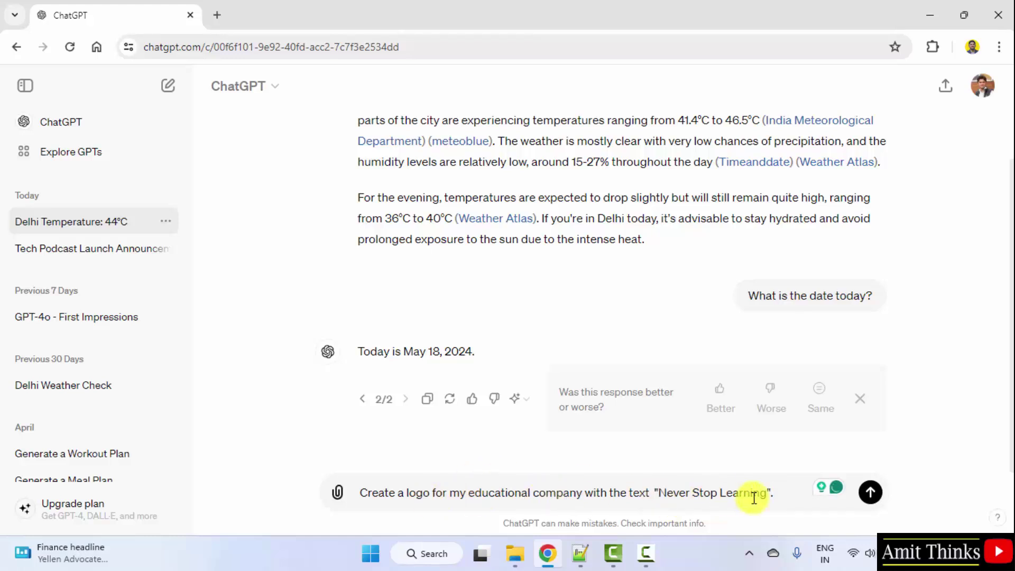
{"action": "left_click", "coordinate": [872, 493]}
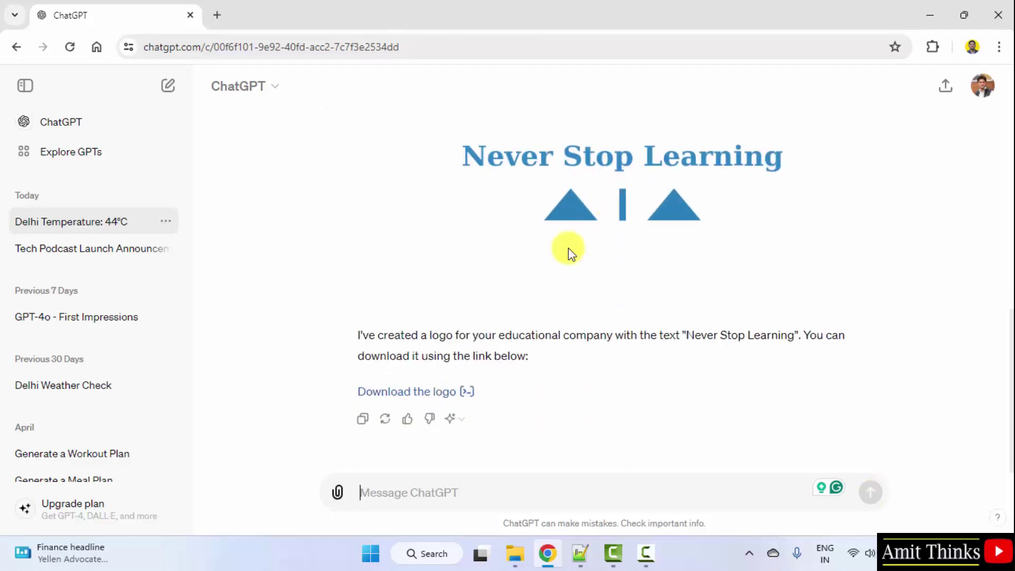
Check the GPT-4o and GPT-3.5 options, then dismiss the list without switching models.
{"action": "left_click", "coordinate": [463, 420]}
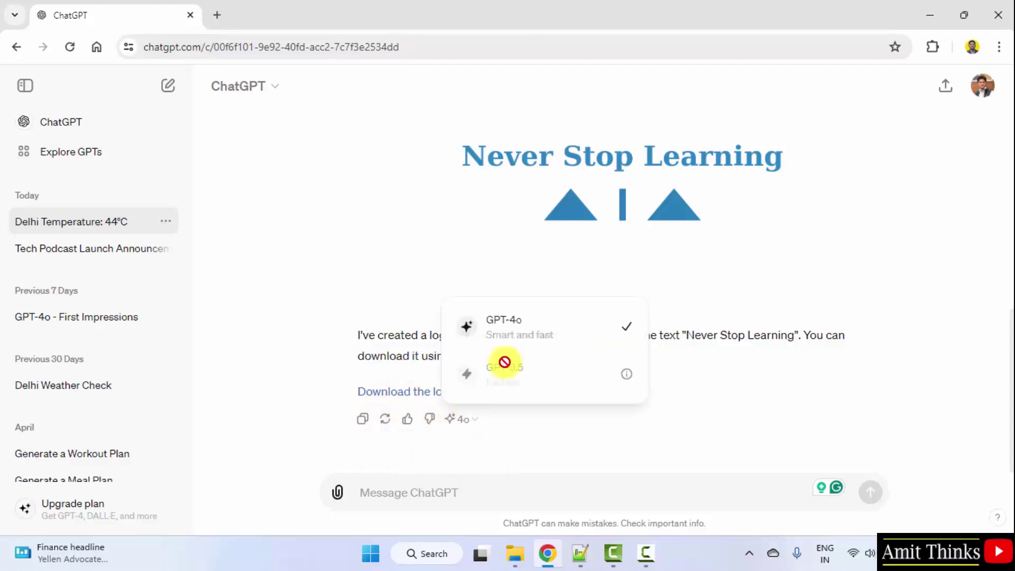
{"action": "left_click", "coordinate": [567, 426]}
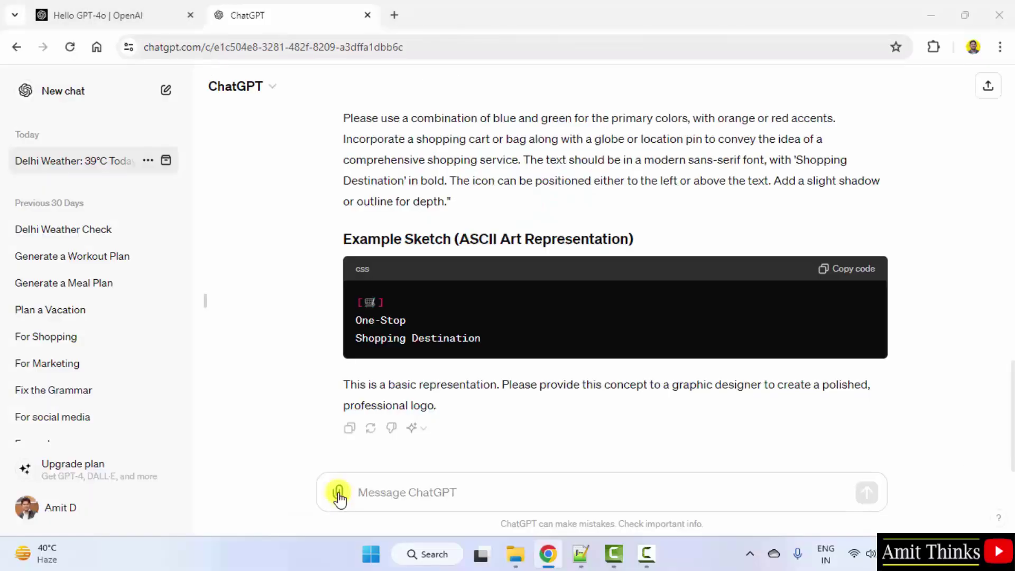
Attach device.jpg from the Desktop and ask 'What is this image about?'.
{"action": "left_click", "coordinate": [339, 492]}
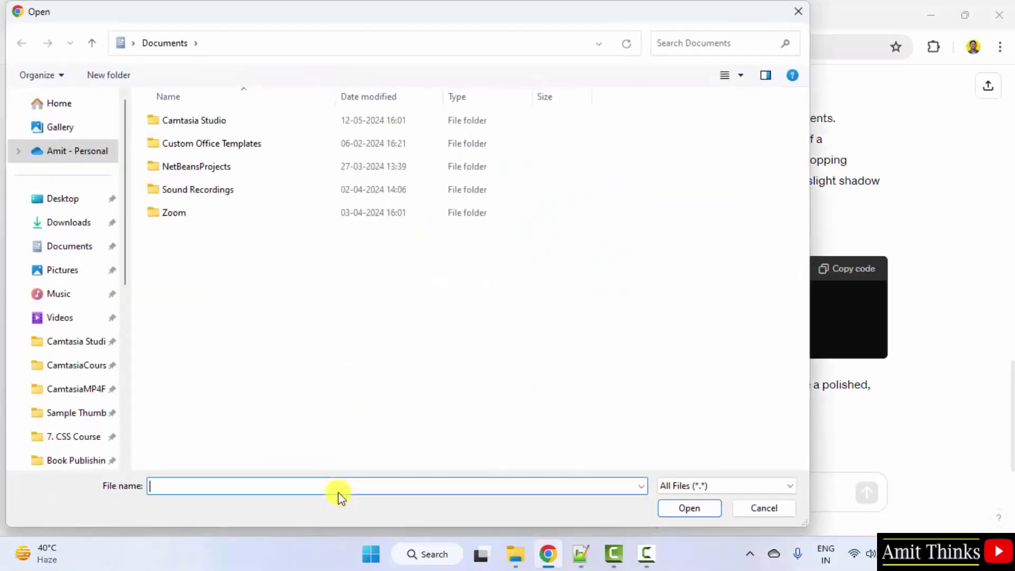
{"action": "left_click", "coordinate": [63, 199]}
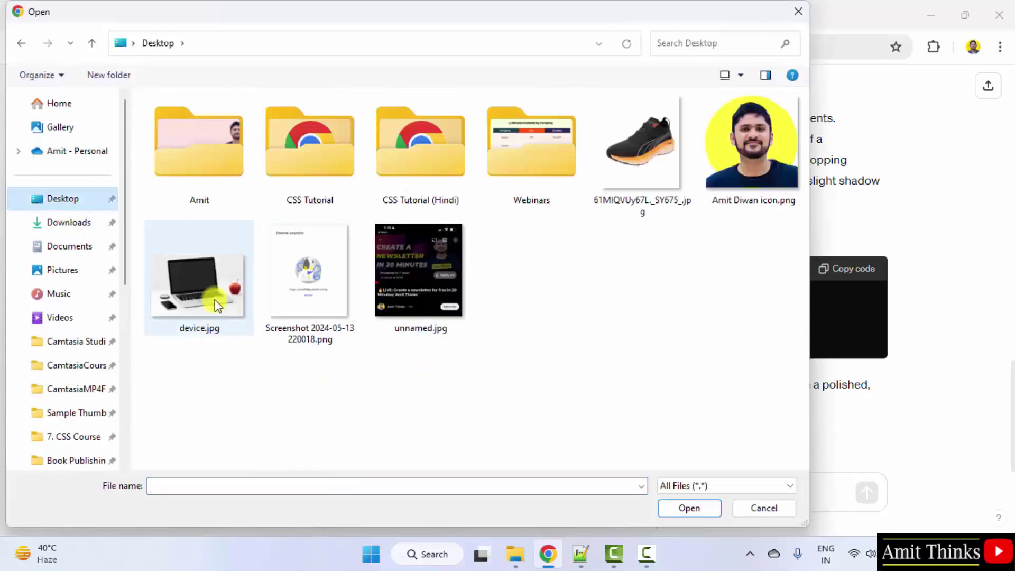
{"action": "double_click", "coordinate": [215, 295]}
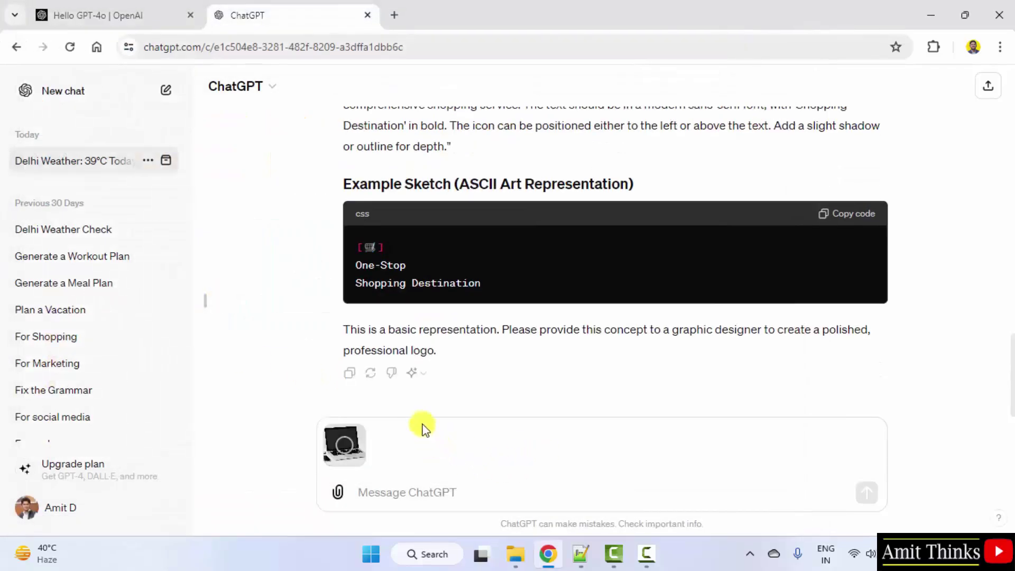
{"action": "left_click", "coordinate": [407, 492]}
{"action": "type", "text": "Wha"}
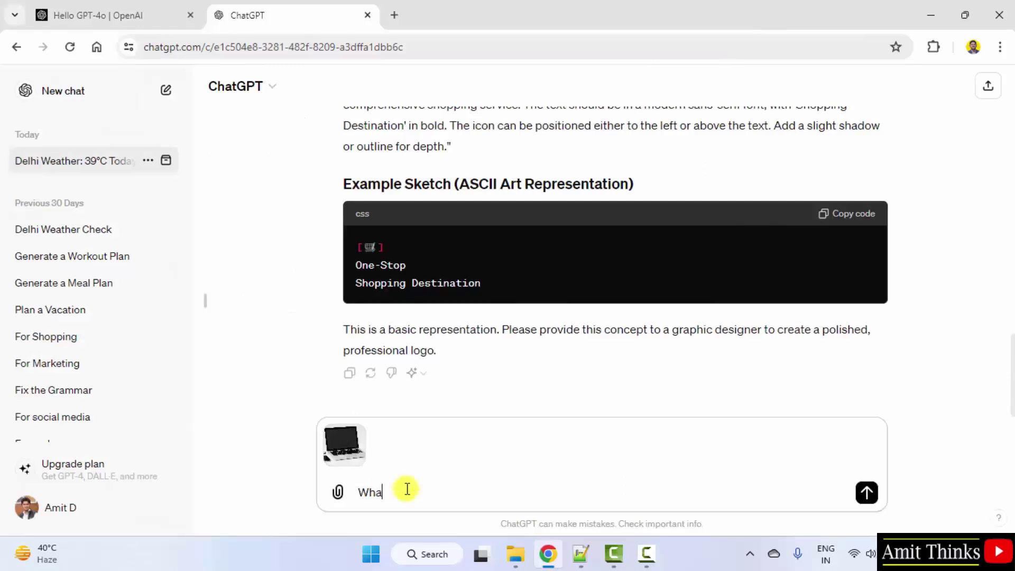
{"action": "type", "text": "t is this image about?"}
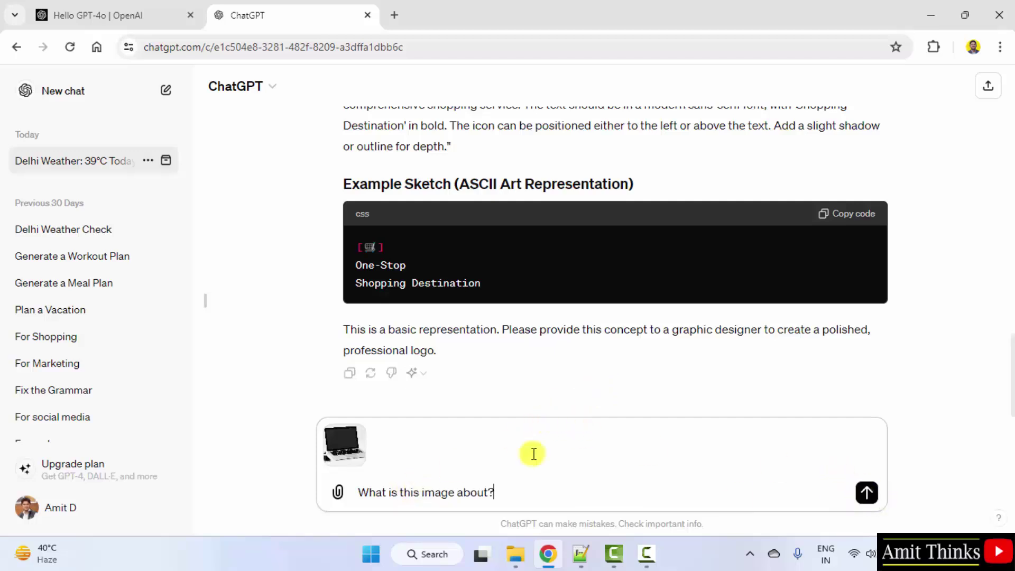
{"action": "left_click", "coordinate": [867, 493]}
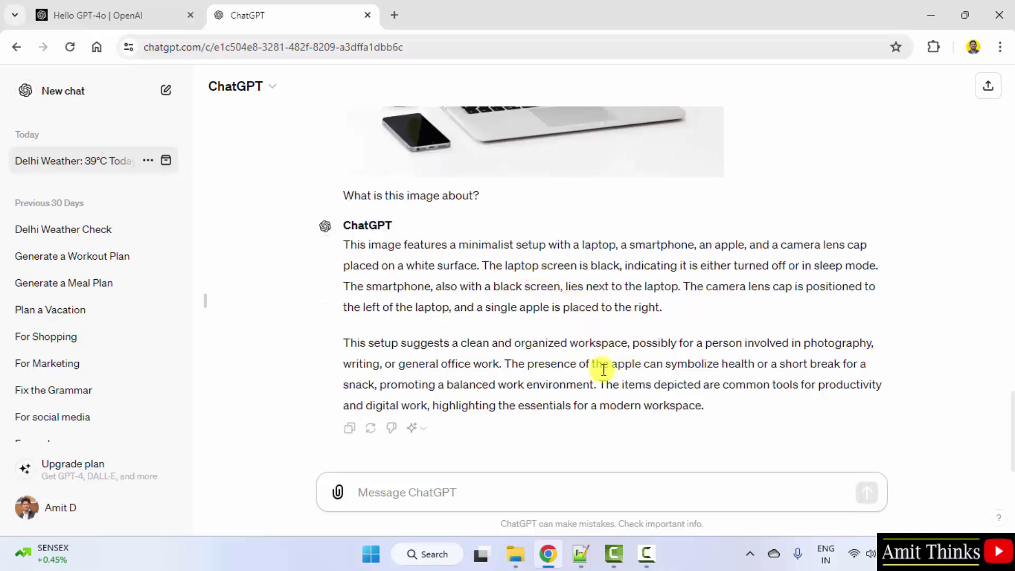
Attach the yellow-background portrait PNG and ask 'What is this image about?'.
{"action": "left_click", "coordinate": [341, 493]}
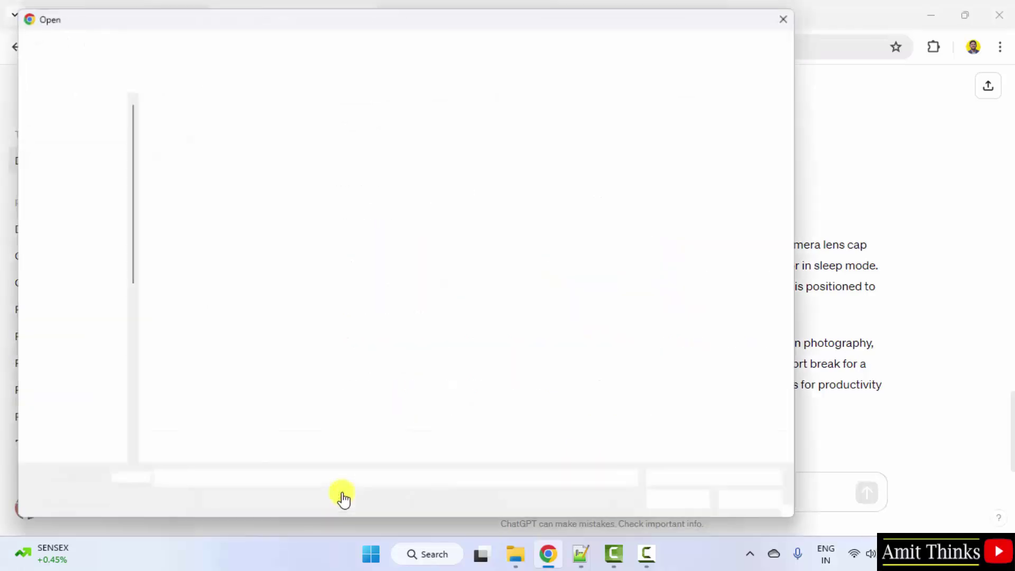
{"action": "left_click", "coordinate": [751, 143]}
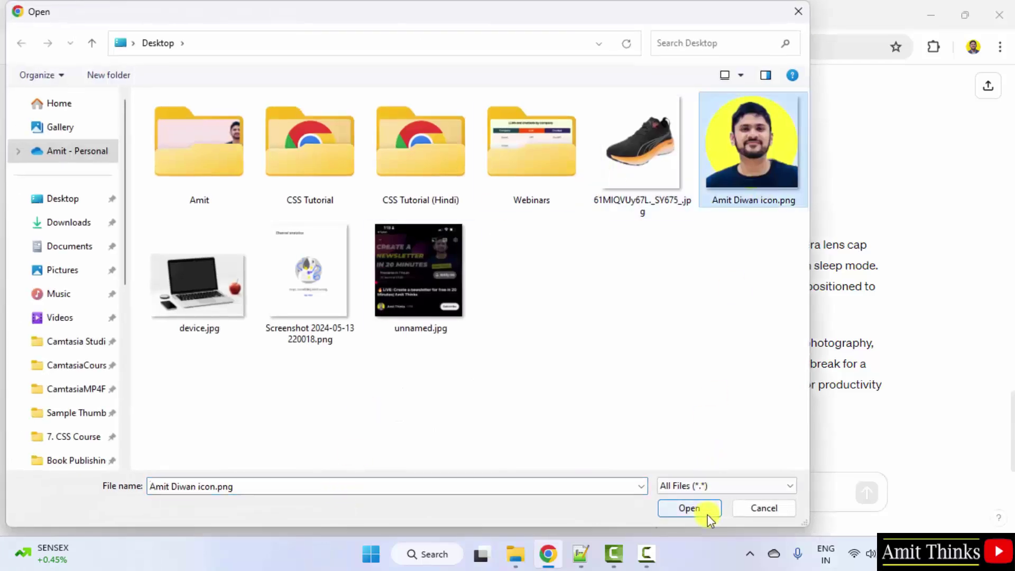
{"action": "left_click", "coordinate": [688, 507]}
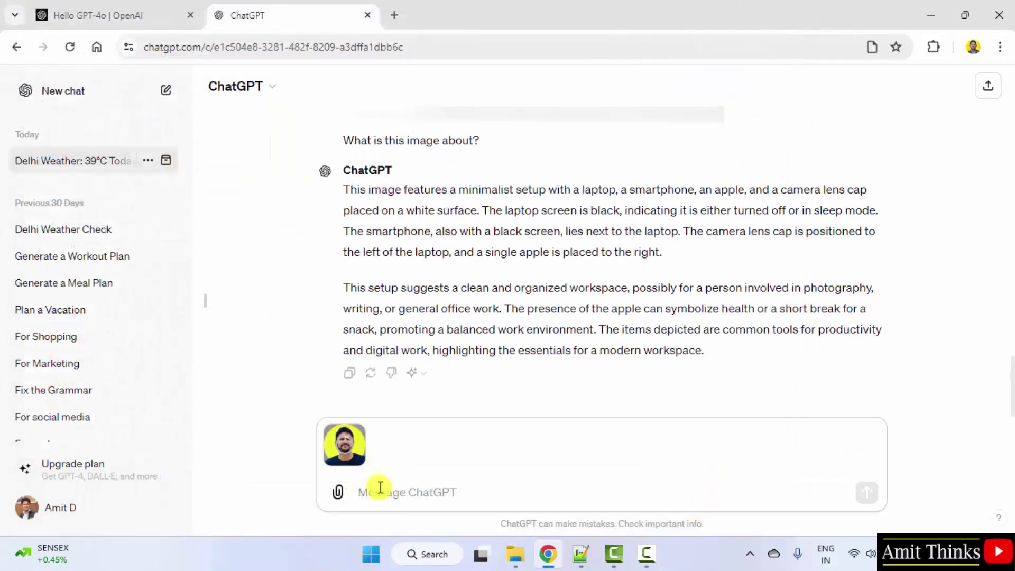
{"action": "type", "text": "What is t"}
{"action": "type", "text": "his image about?"}
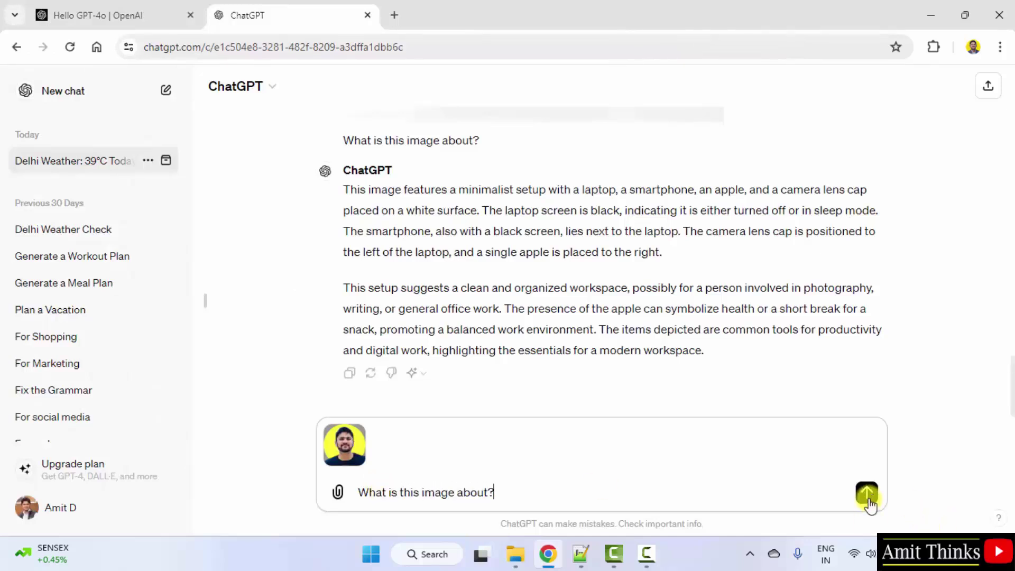
{"action": "left_click", "coordinate": [866, 492]}
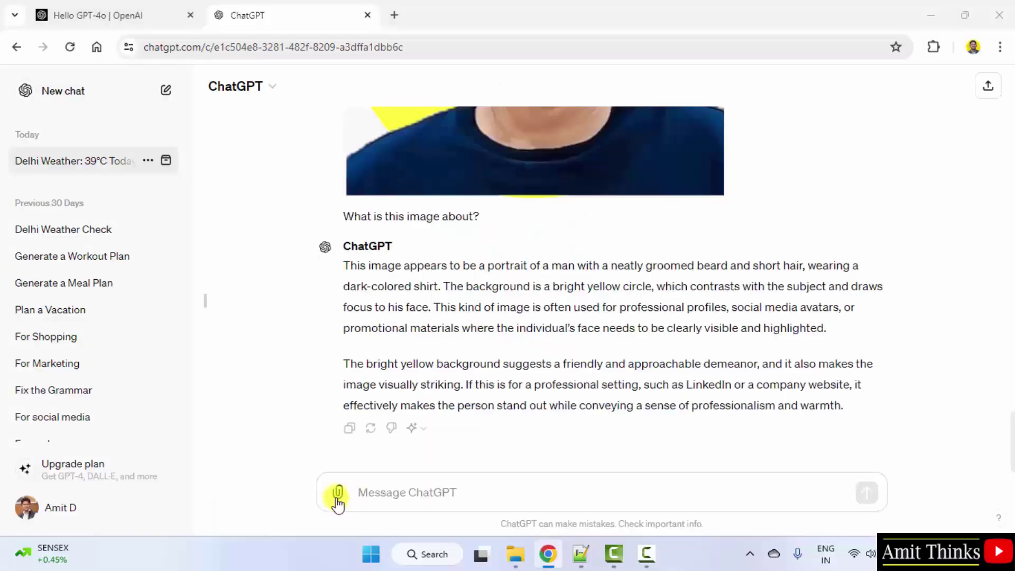
Attach the running shoe JPG and ask 'Have you see this before?'.
{"action": "left_click", "coordinate": [338, 495]}
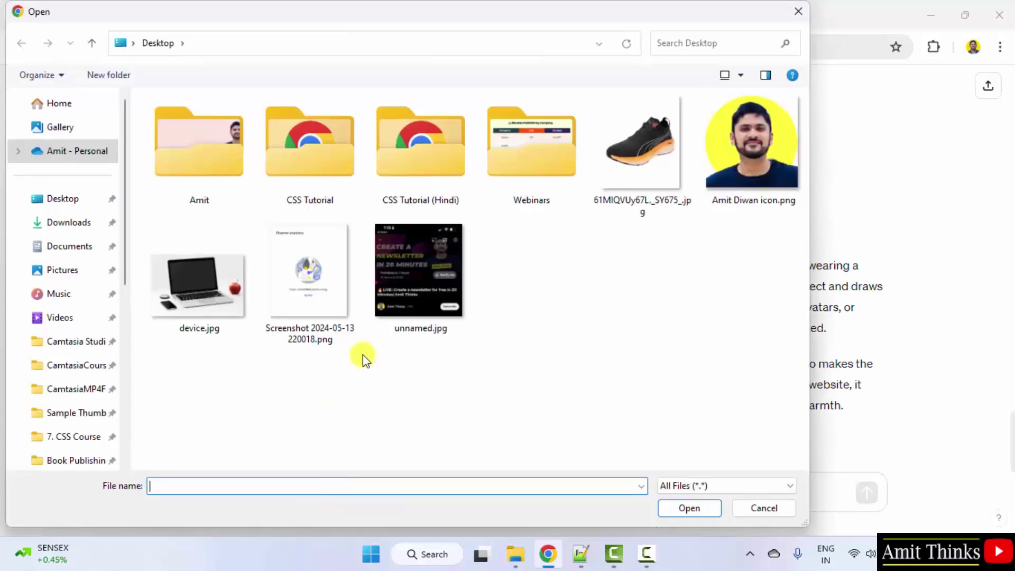
{"action": "left_click", "coordinate": [659, 173]}
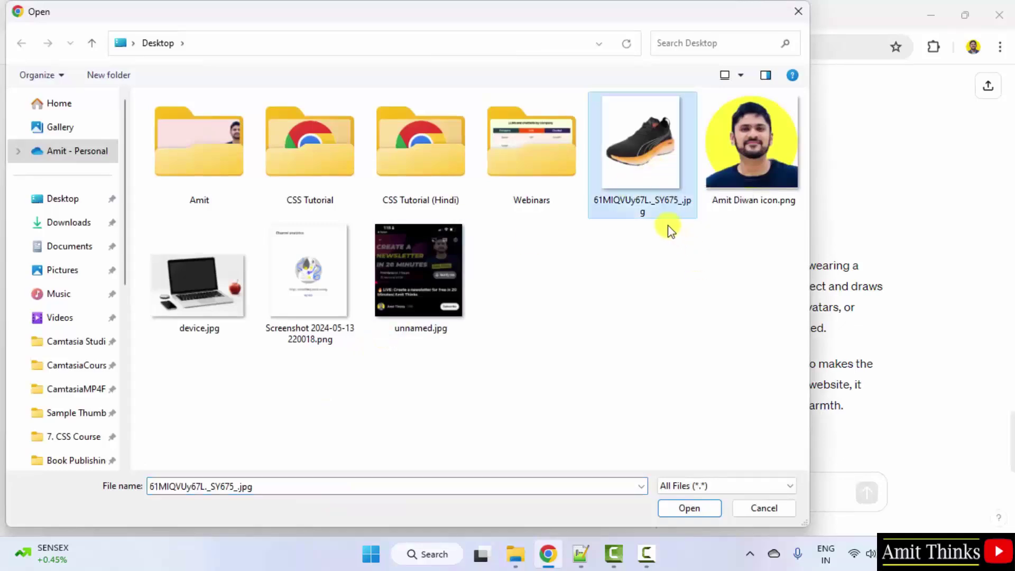
{"action": "left_click", "coordinate": [688, 508]}
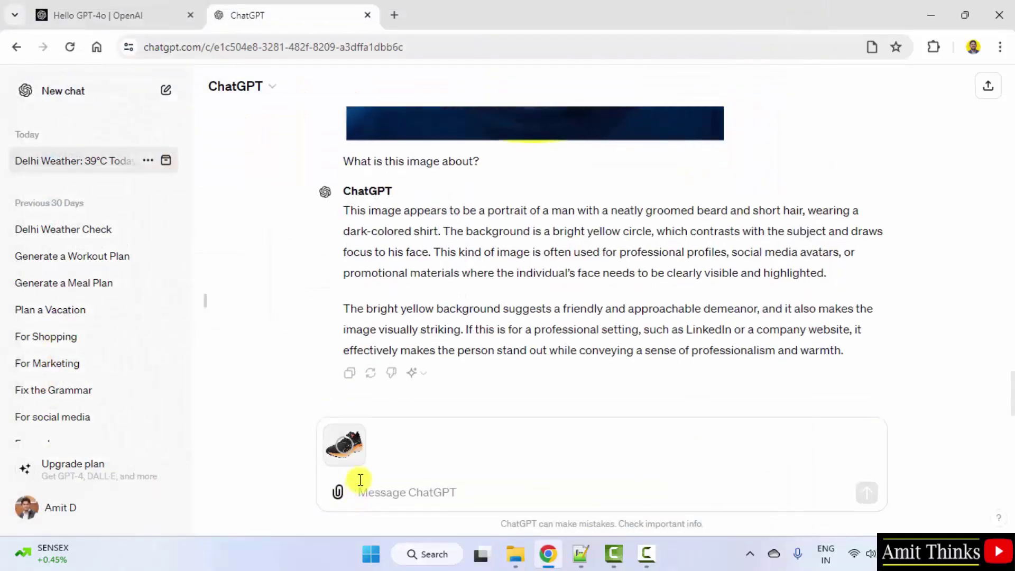
{"action": "type", "text": "Have you see this before?"}
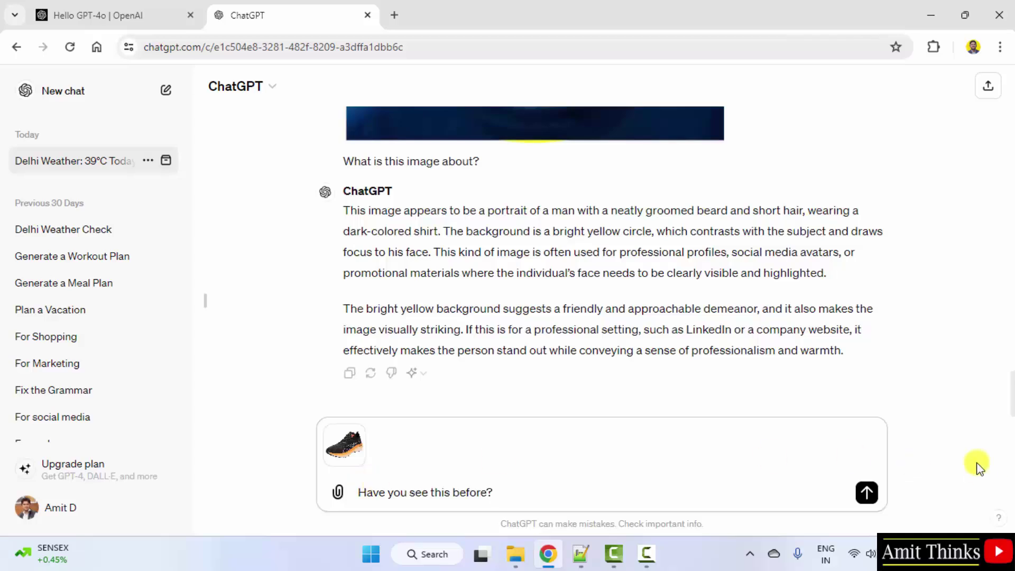
{"action": "left_click", "coordinate": [865, 493]}
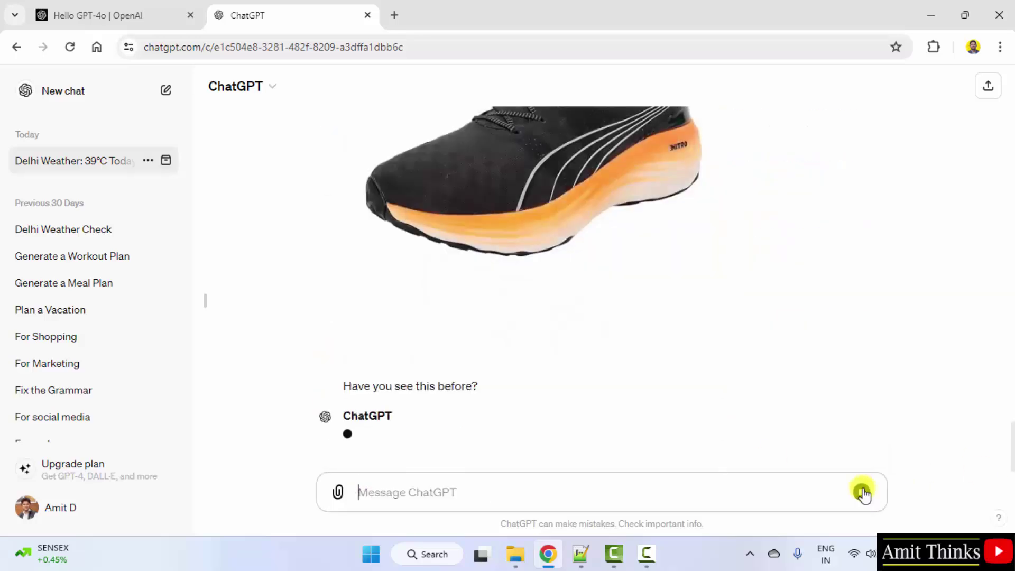